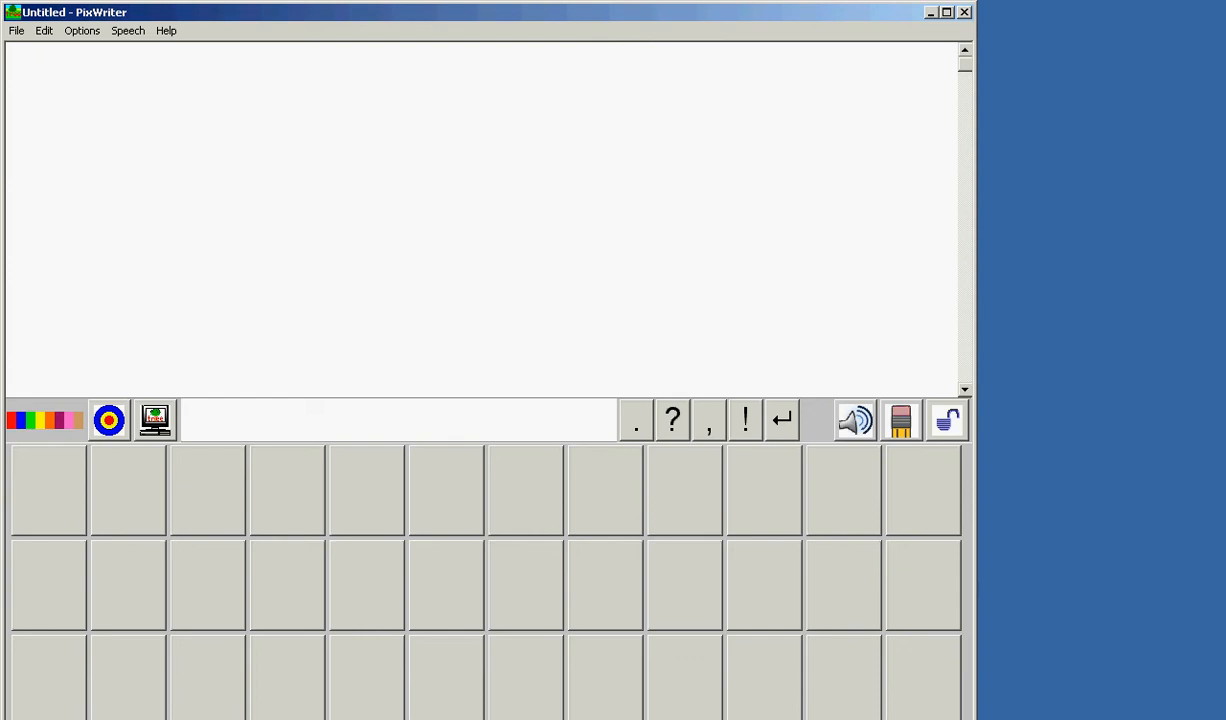
Maximize the window and write the words dog, cat, mouse, small, grey and black to fill the word bank.
{"action": "left_click", "coordinate": [947, 12]}
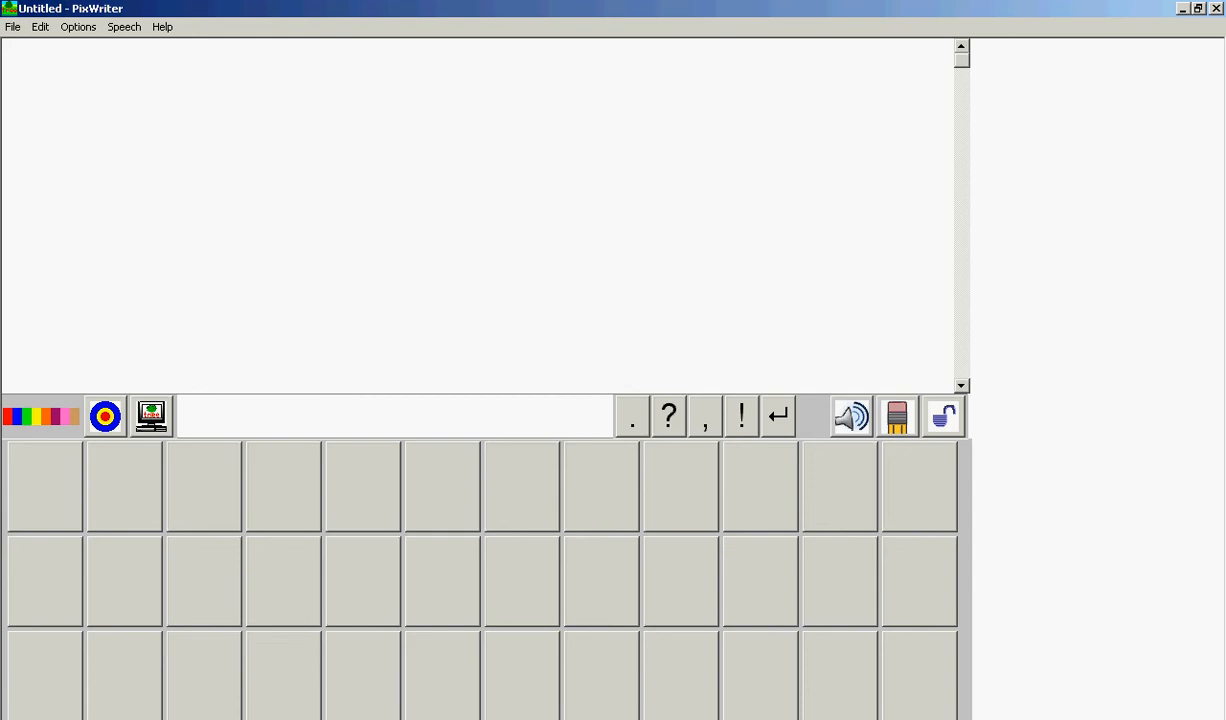
{"action": "type", "text": "dog"}
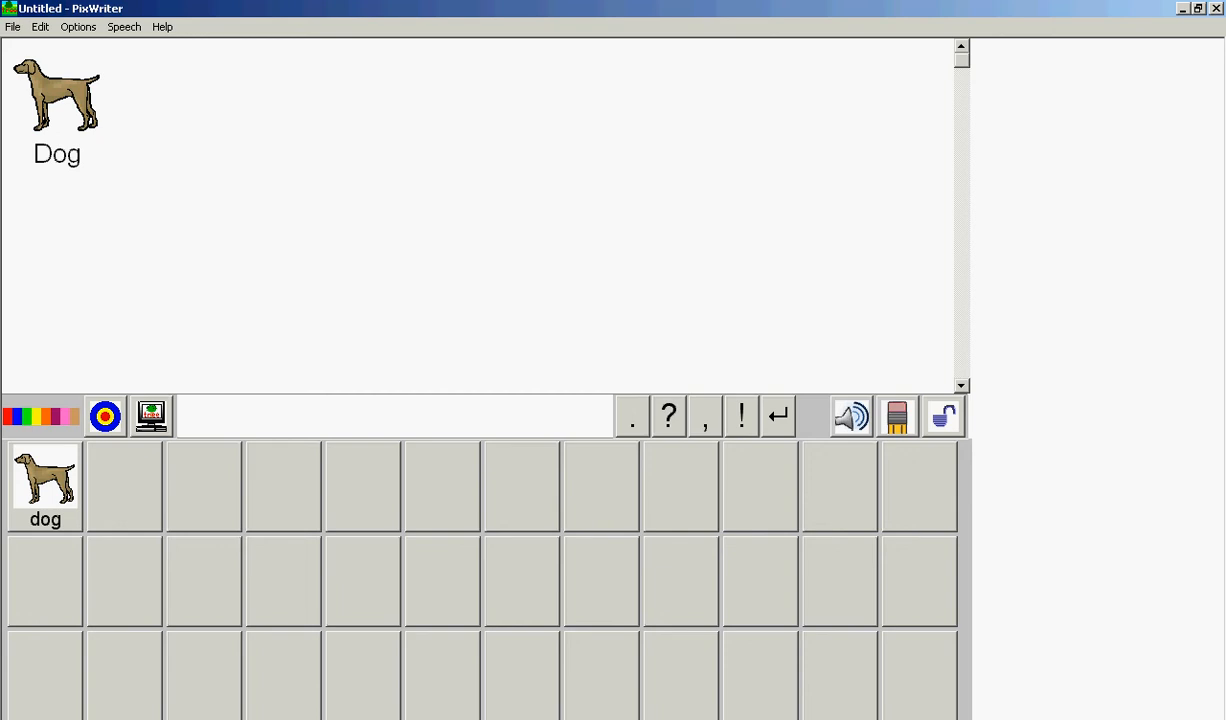
{"action": "type", "text": "cat mouse small a"}
{"action": "key", "text": "BackSpace"}
{"action": "type", "text": "grey"}
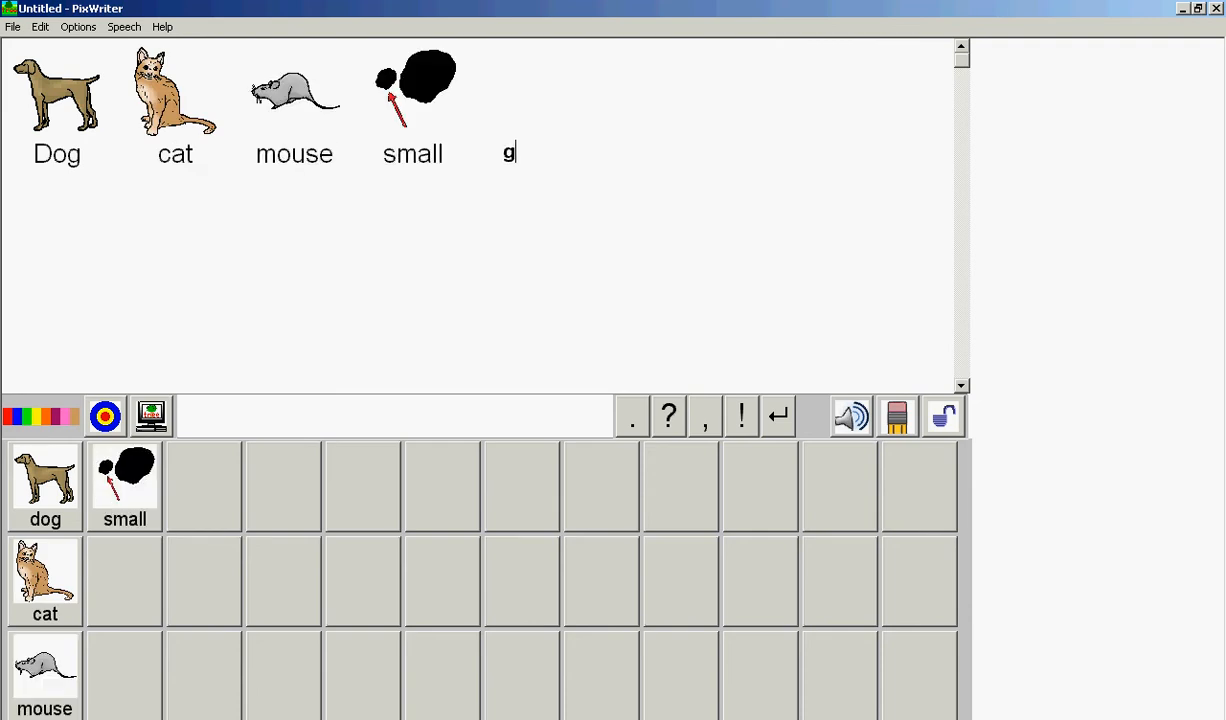
{"action": "type", "text": " black"}
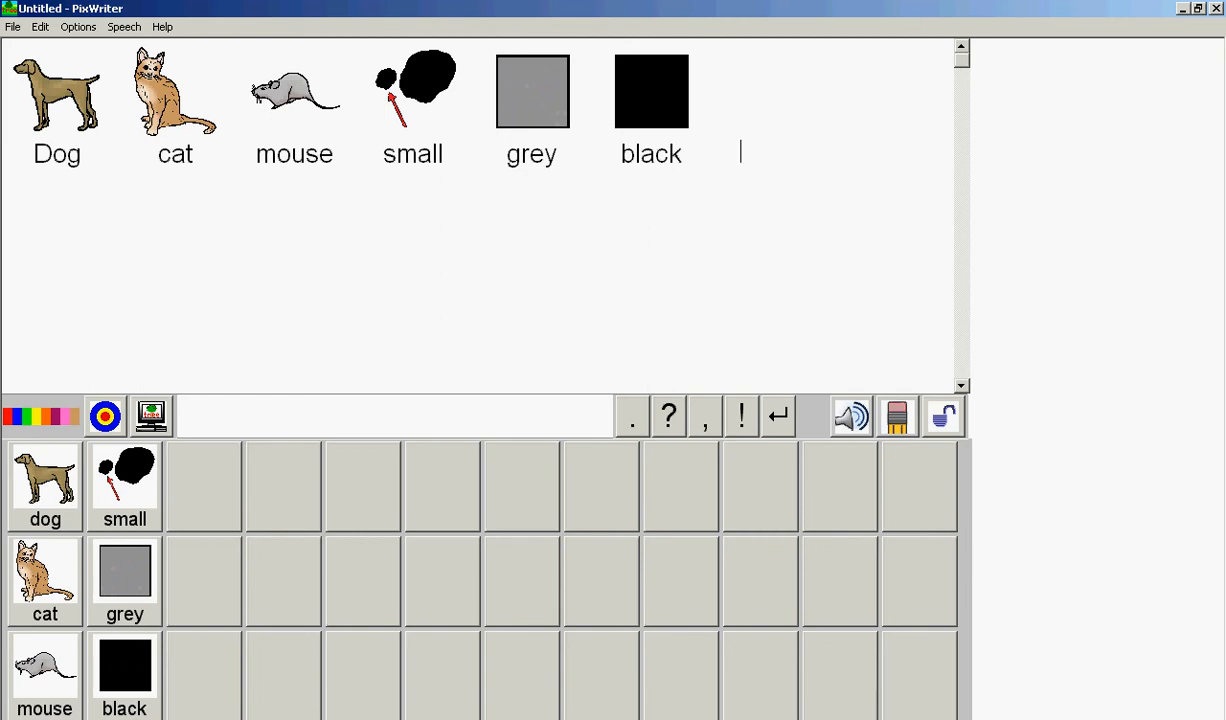
Append grey, dog and cat to the document from the word bank.
{"action": "left_click", "coordinate": [125, 582]}
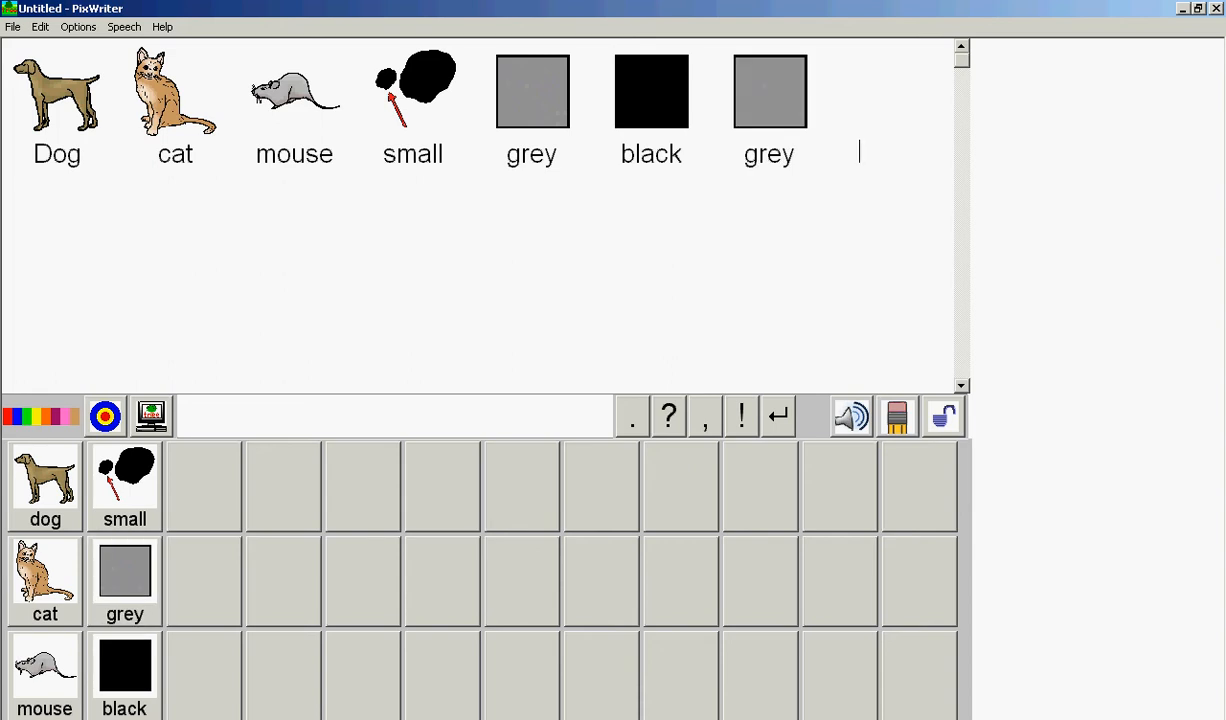
{"action": "left_click", "coordinate": [45, 487]}
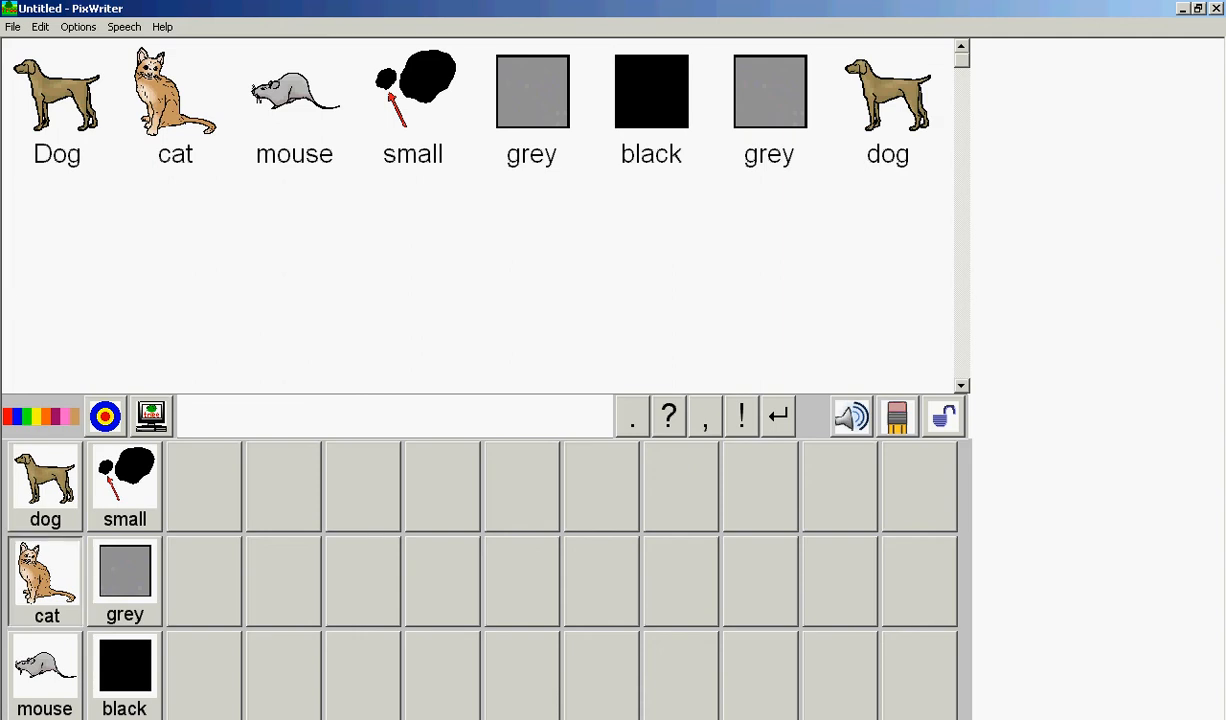
{"action": "left_click", "coordinate": [45, 580]}
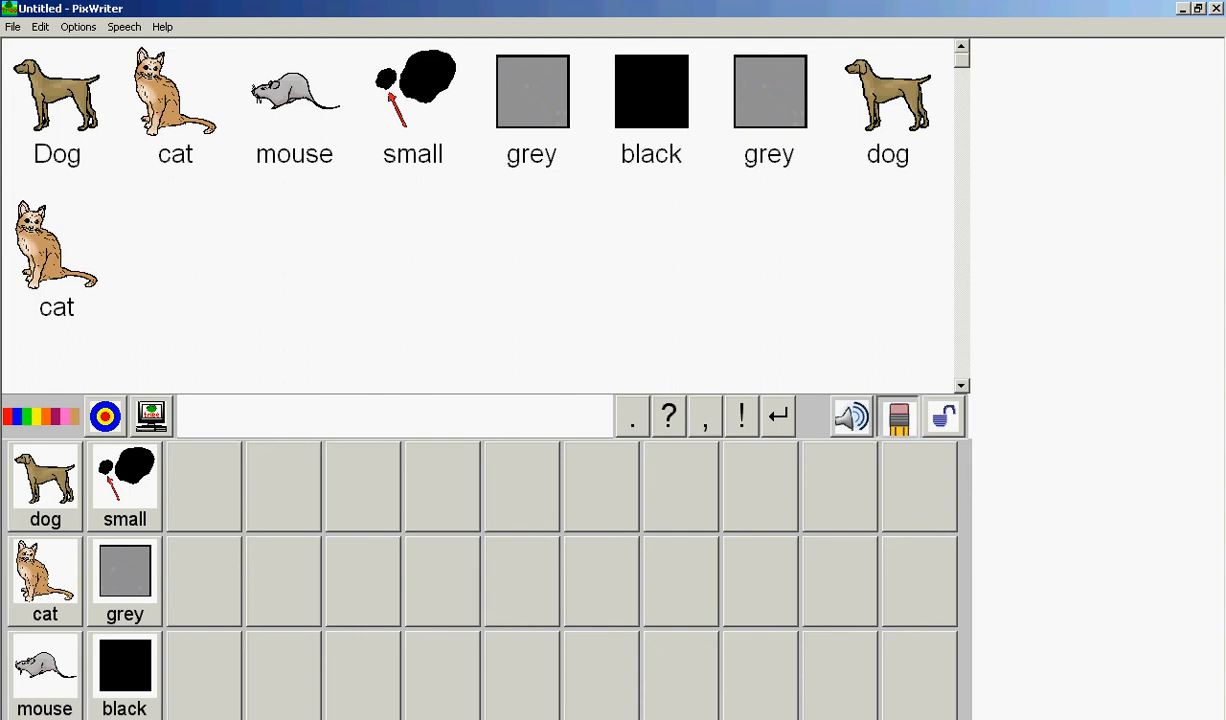
Erase all the words from the document, keeping the word bank.
{"action": "key", "text": "BackSpace"}
{"action": "key", "text": "BackSpace"}
{"action": "key", "text": "BackSpace"}
{"action": "key", "text": "BackSpace"}
{"action": "key", "text": "BackSpace"}
{"action": "key", "text": "BackSpace"}
{"action": "key", "text": "BackSpace"}
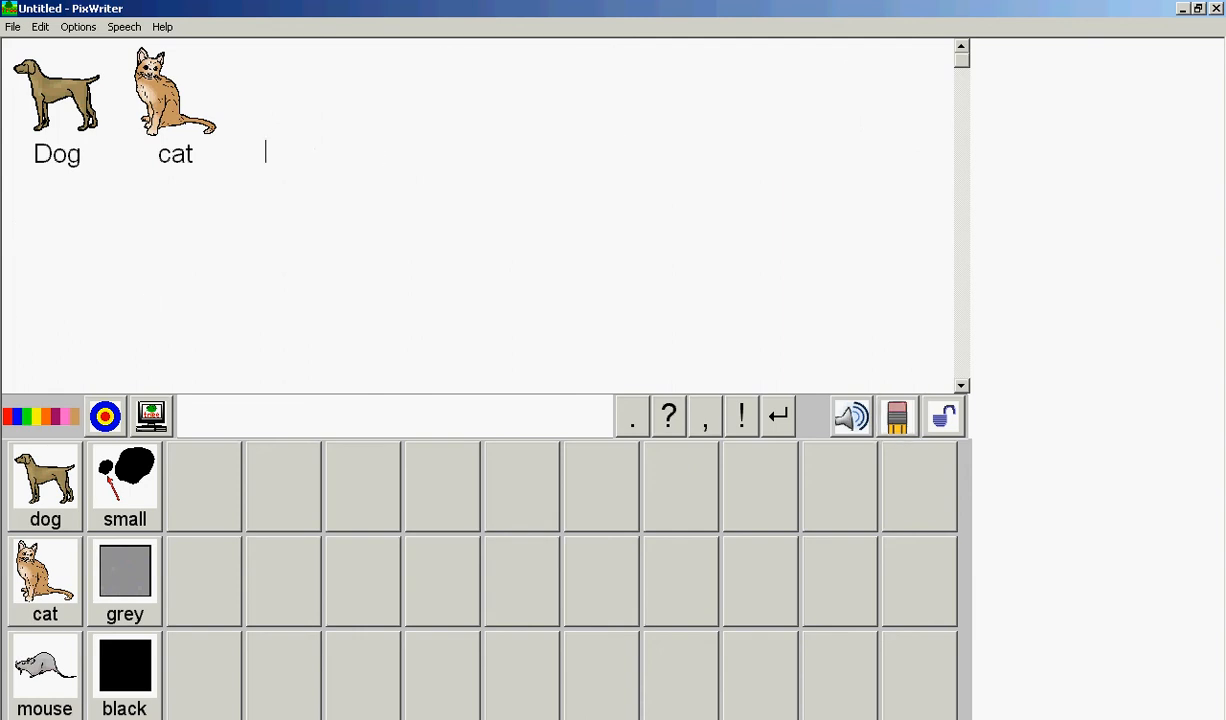
{"action": "key", "text": "BackSpace"}
{"action": "key", "text": "BackSpace"}
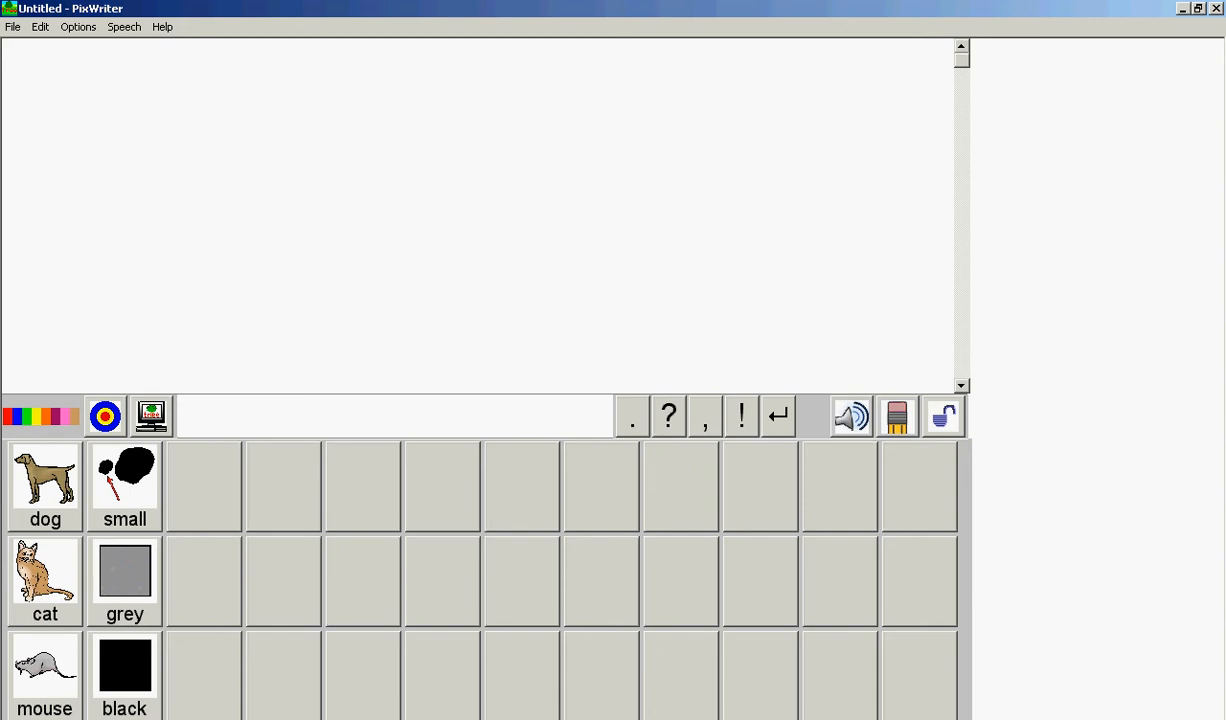
Move small, grey and black to the word bank's last column, and dog, cat and mouse to the column beside it.
{"action": "left_click_drag", "start_coordinate": [125, 485], "coordinate": [920, 485]}
{"action": "left_click_drag", "start_coordinate": [125, 580], "coordinate": [920, 580]}
{"action": "left_click_drag", "start_coordinate": [125, 668], "coordinate": [920, 668]}
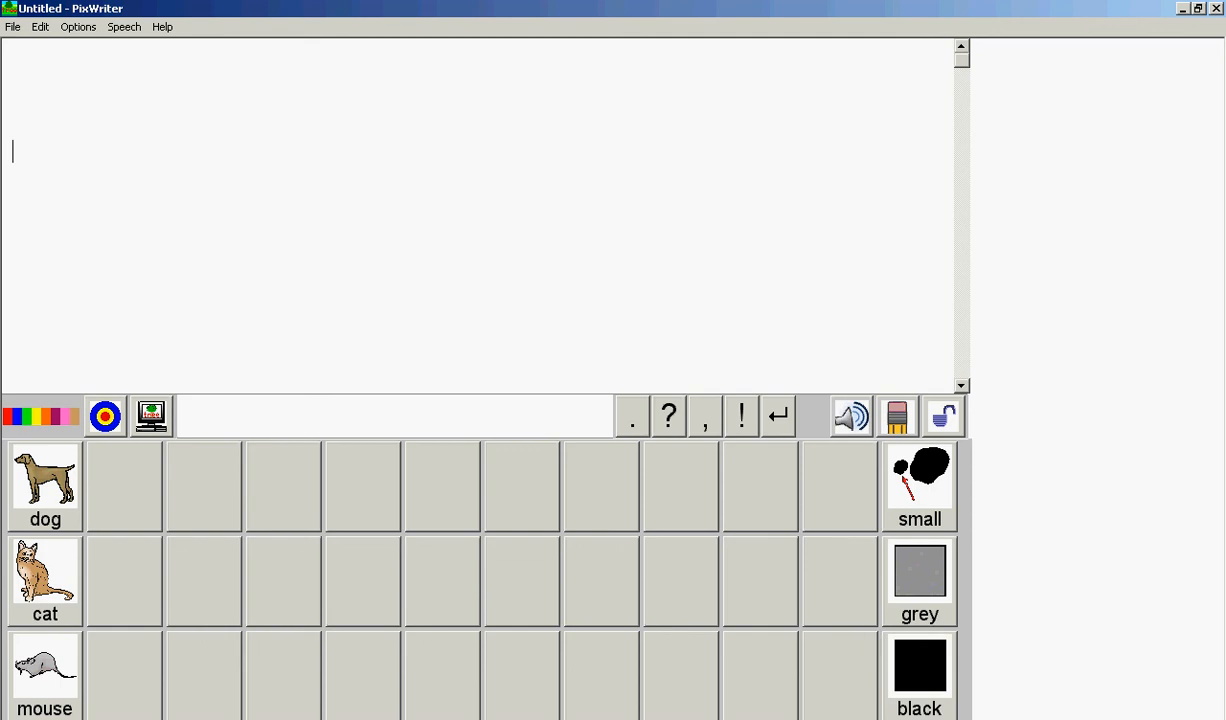
{"action": "left_click_drag", "start_coordinate": [45, 485], "coordinate": [840, 485]}
{"action": "left_click_drag", "start_coordinate": [45, 580], "coordinate": [840, 578]}
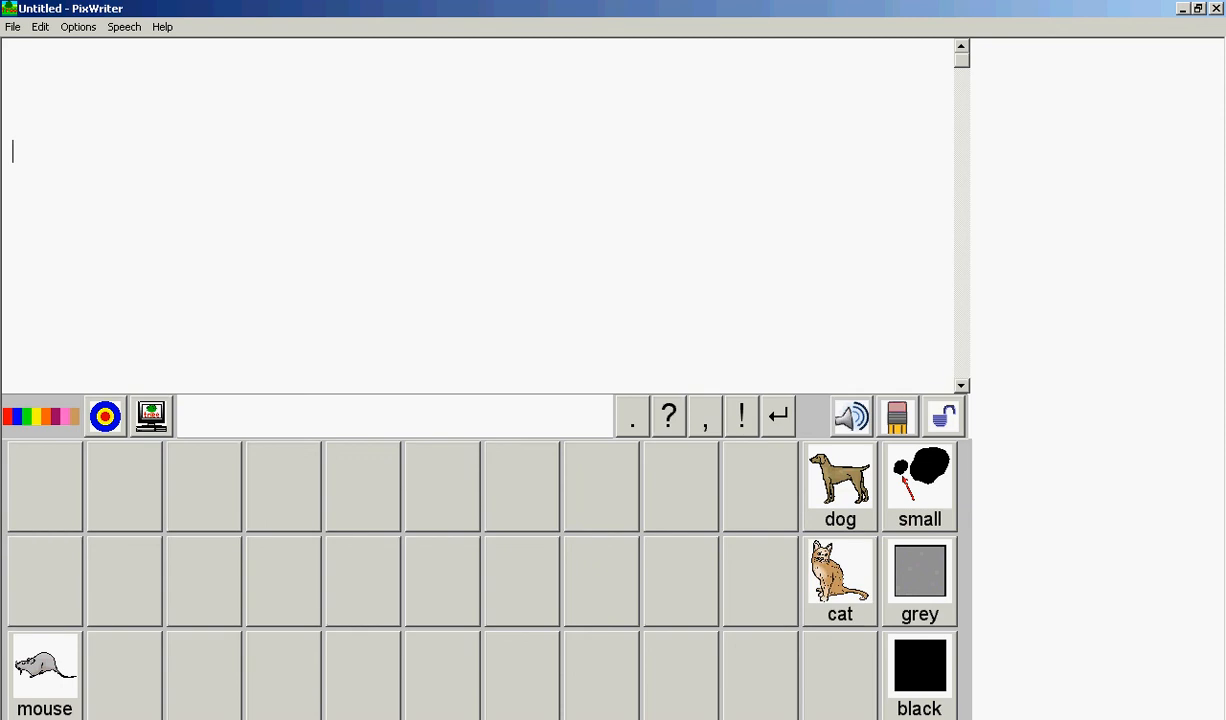
{"action": "left_click_drag", "start_coordinate": [45, 675], "coordinate": [840, 675]}
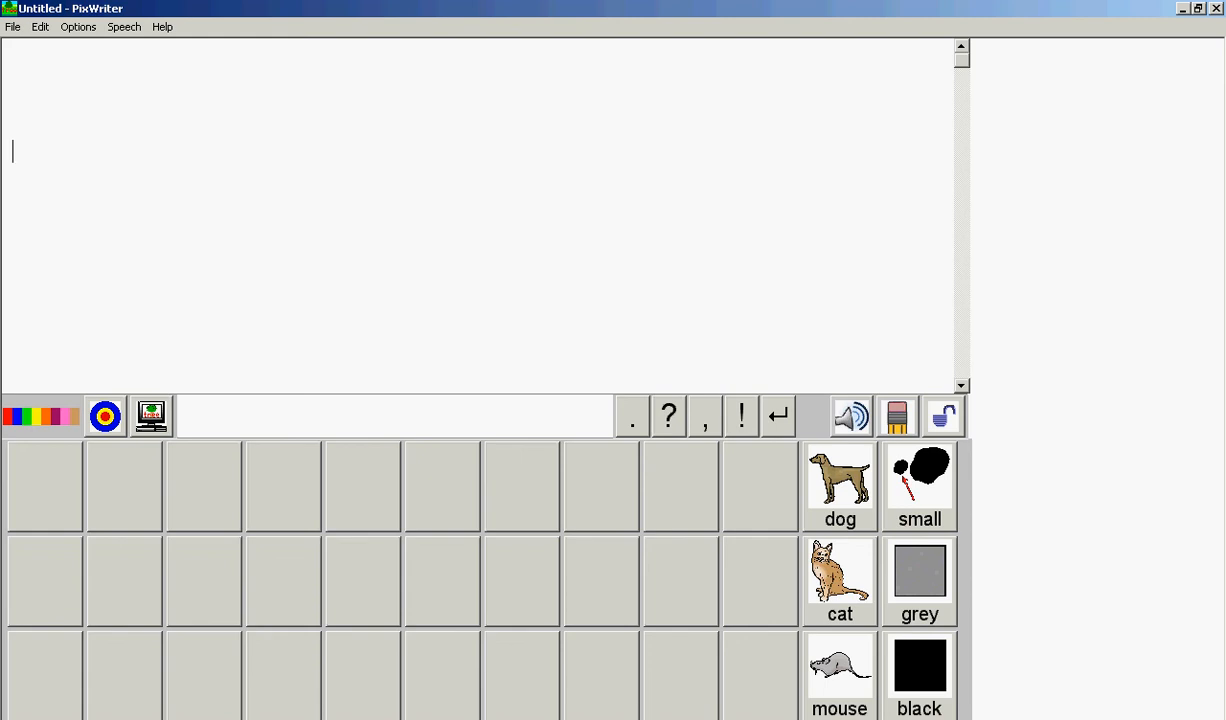
Write "I see a" in the document to add these words to the word bank.
{"action": "type", "text": "I"}
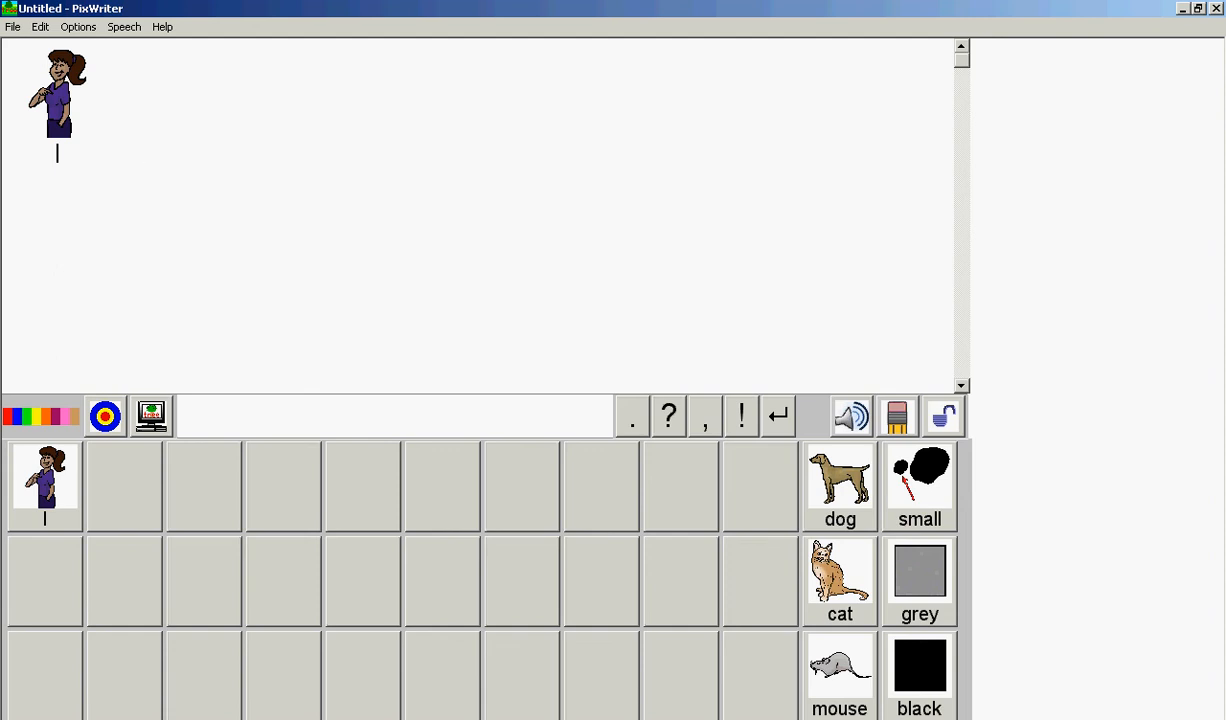
{"action": "type", "text": "see a"}
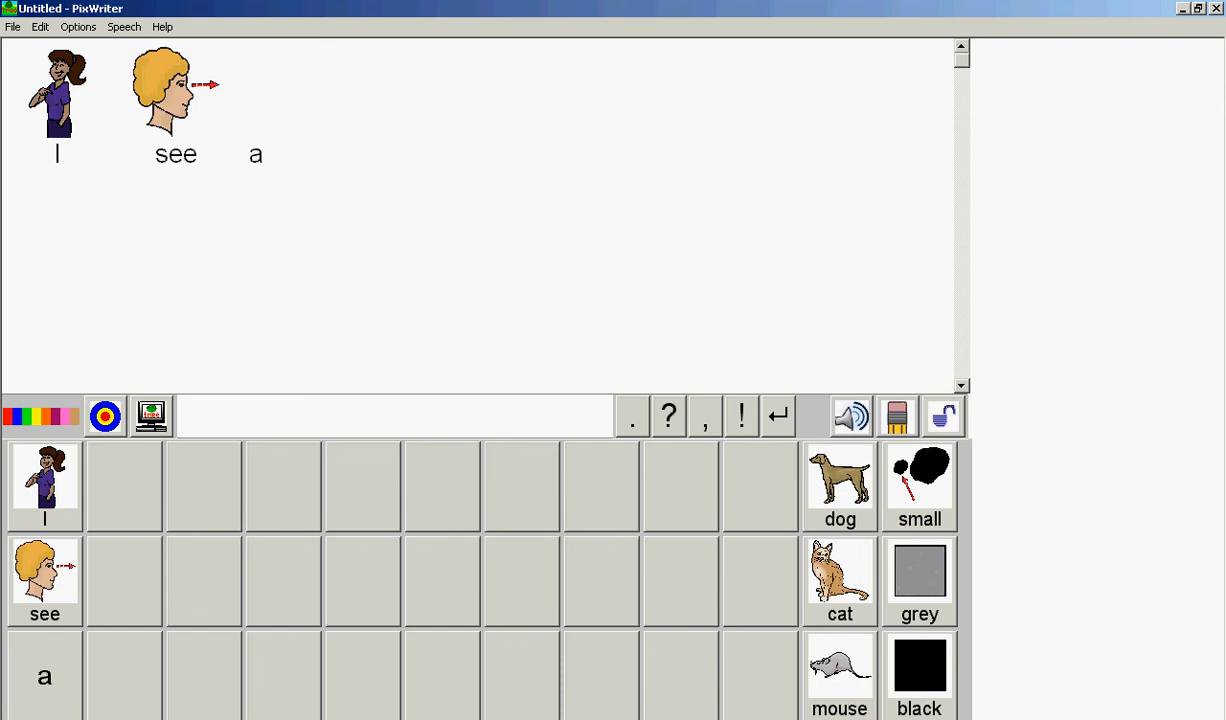
Add "I" as a target word with picture usage set to No Picture.
{"action": "left_click", "coordinate": [105, 416]}
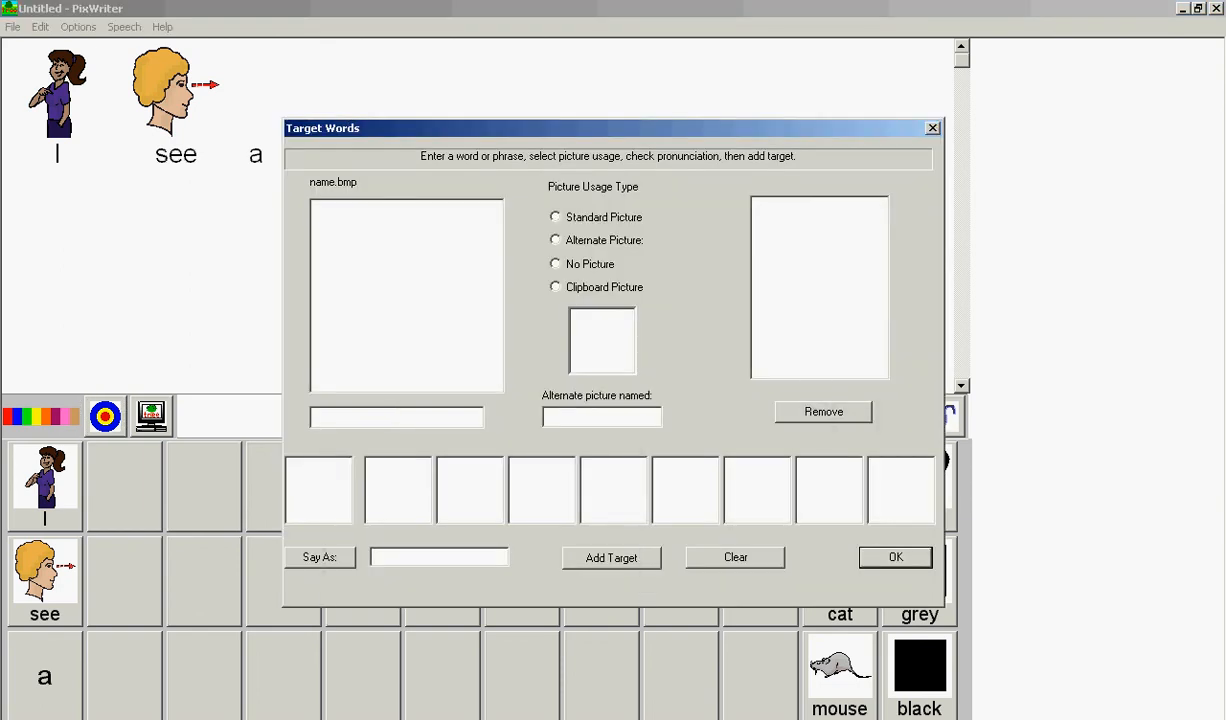
{"action": "type", "text": "I"}
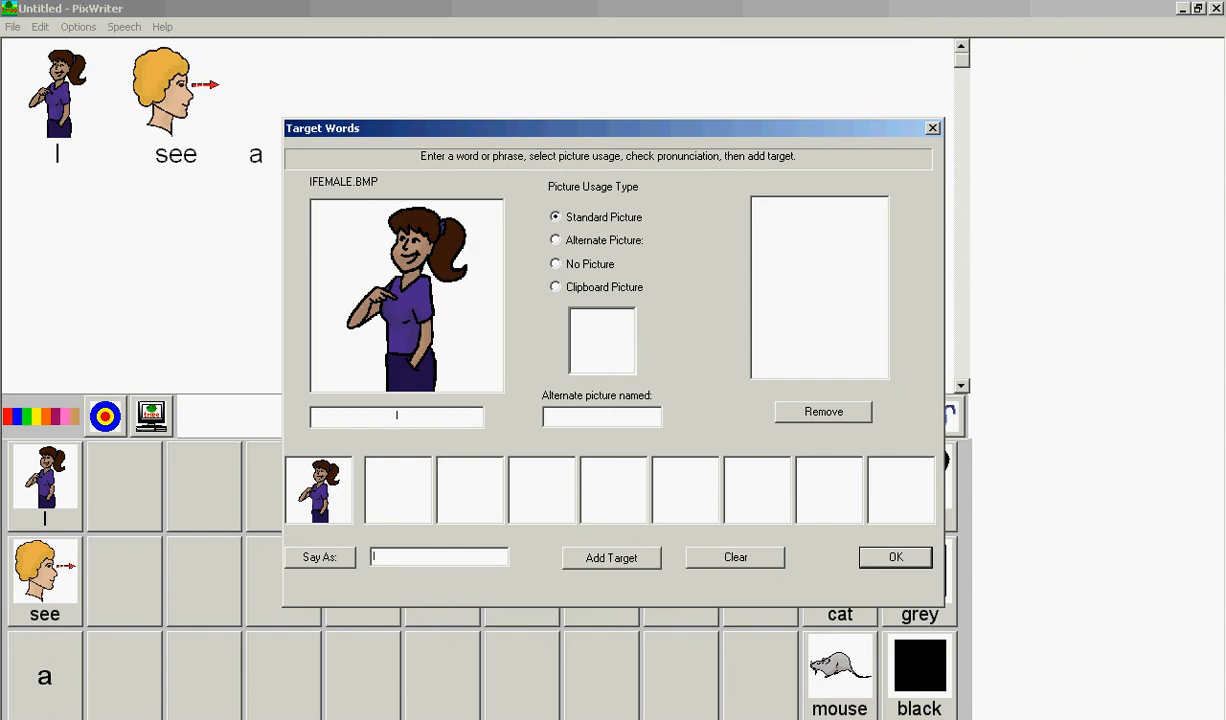
{"action": "left_click", "coordinate": [556, 264]}
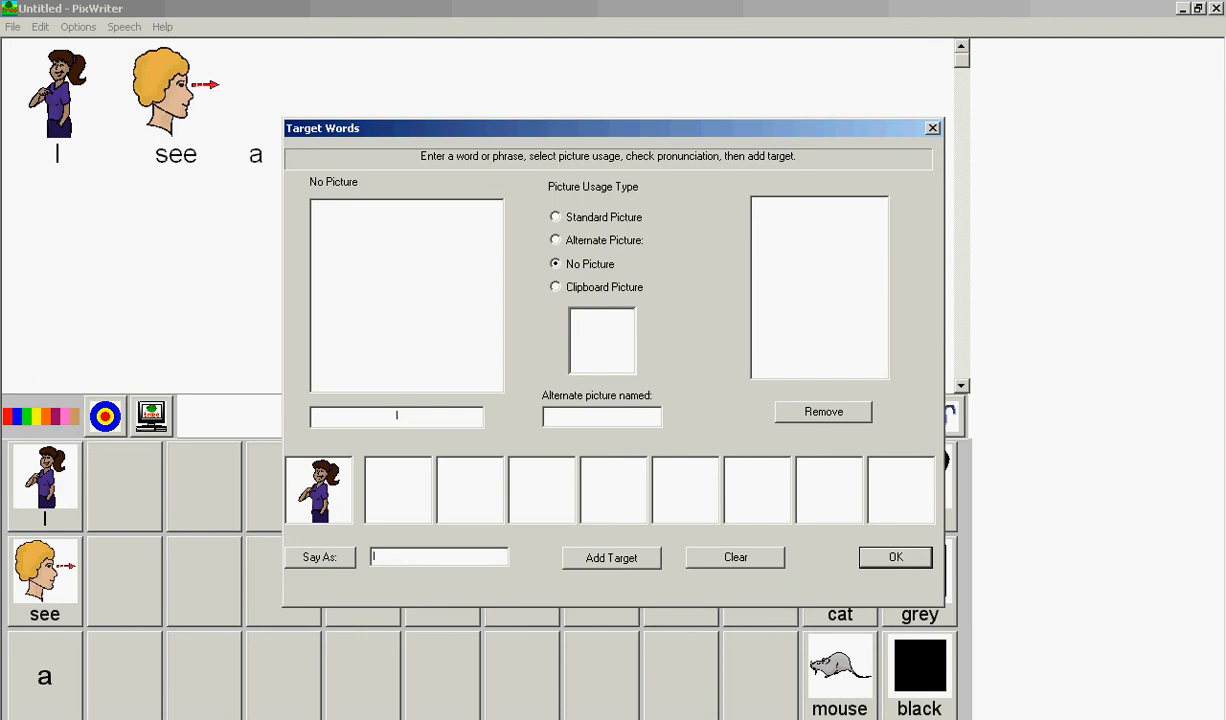
{"action": "left_click", "coordinate": [611, 558]}
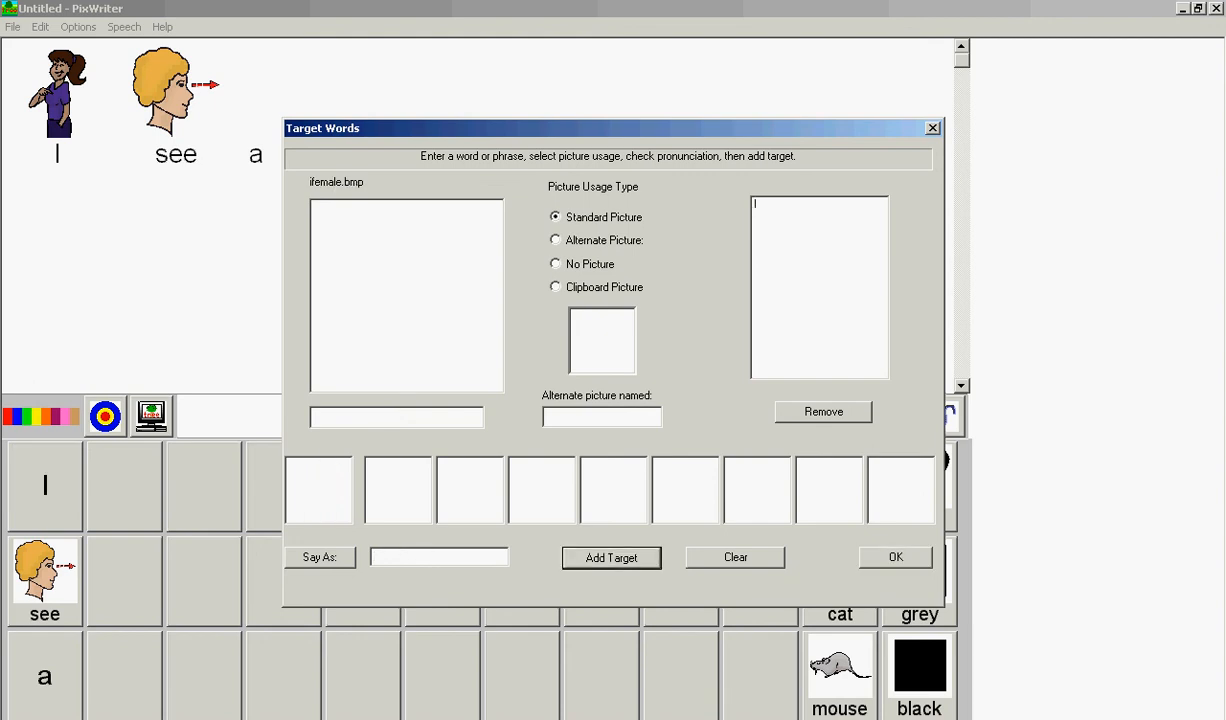
Add "see" as a target word with No Picture and close the Target Words dialog.
{"action": "type", "text": "see"}
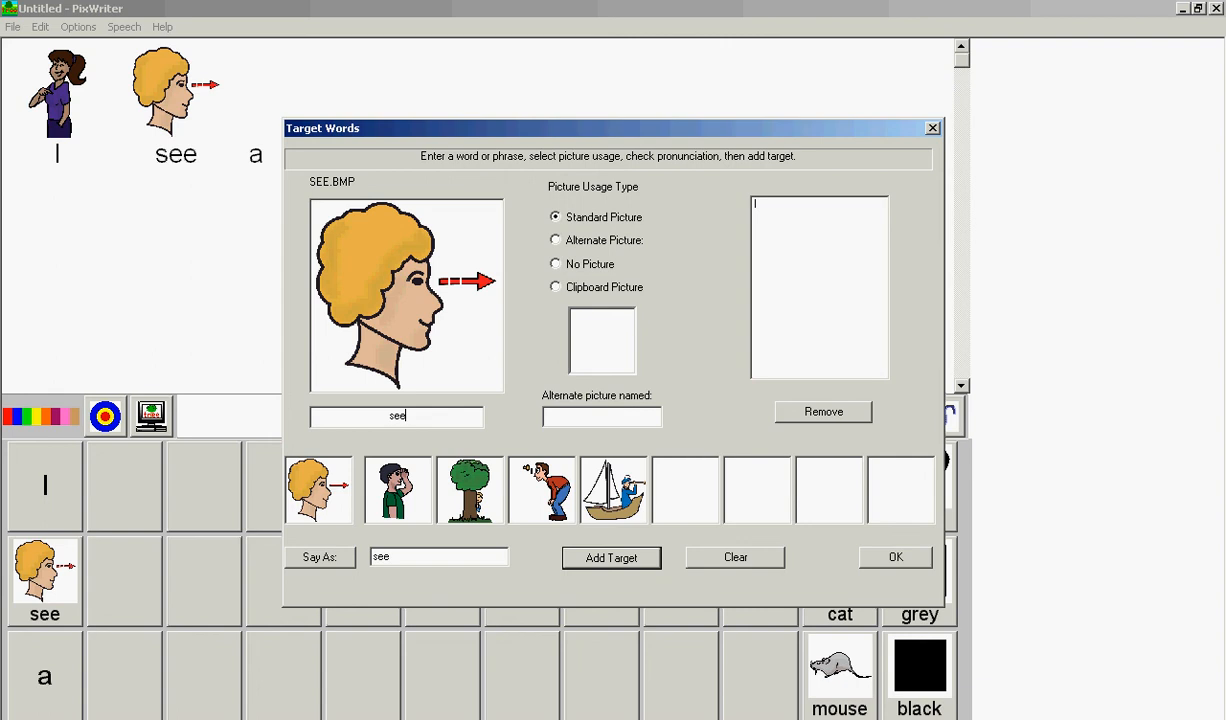
{"action": "left_click", "coordinate": [556, 240]}
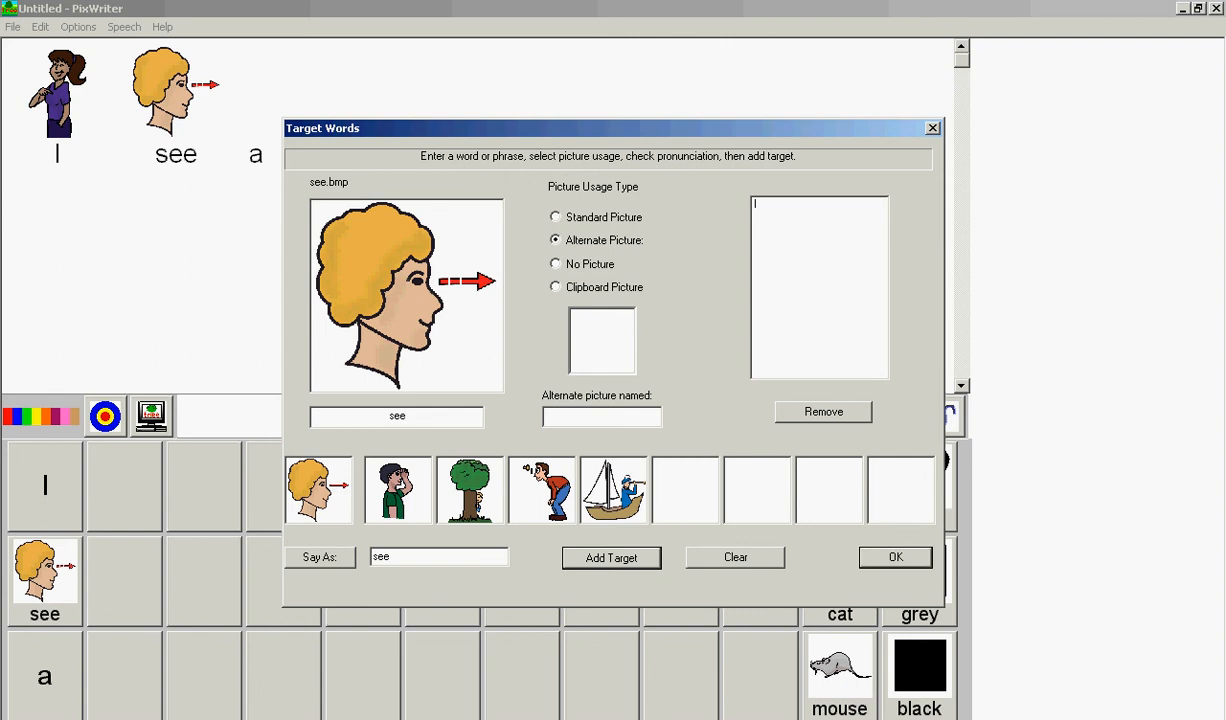
{"action": "left_click", "coordinate": [470, 490]}
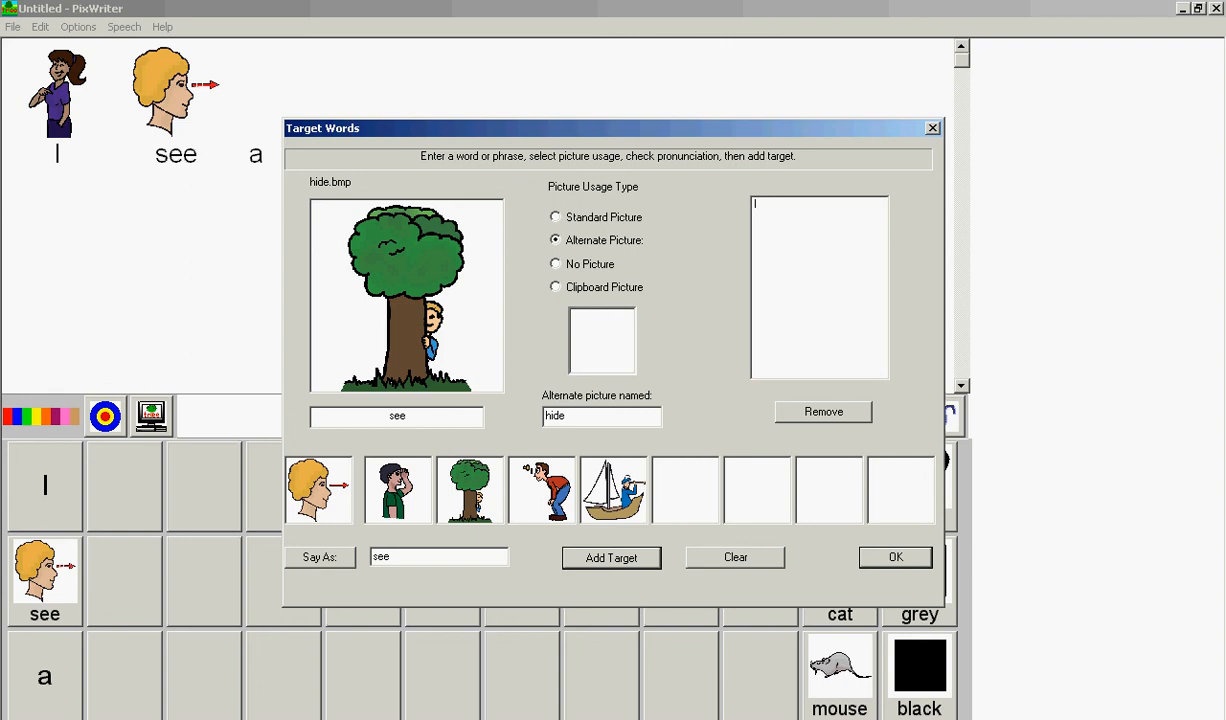
{"action": "left_click", "coordinate": [556, 264]}
{"action": "left_click", "coordinate": [611, 558]}
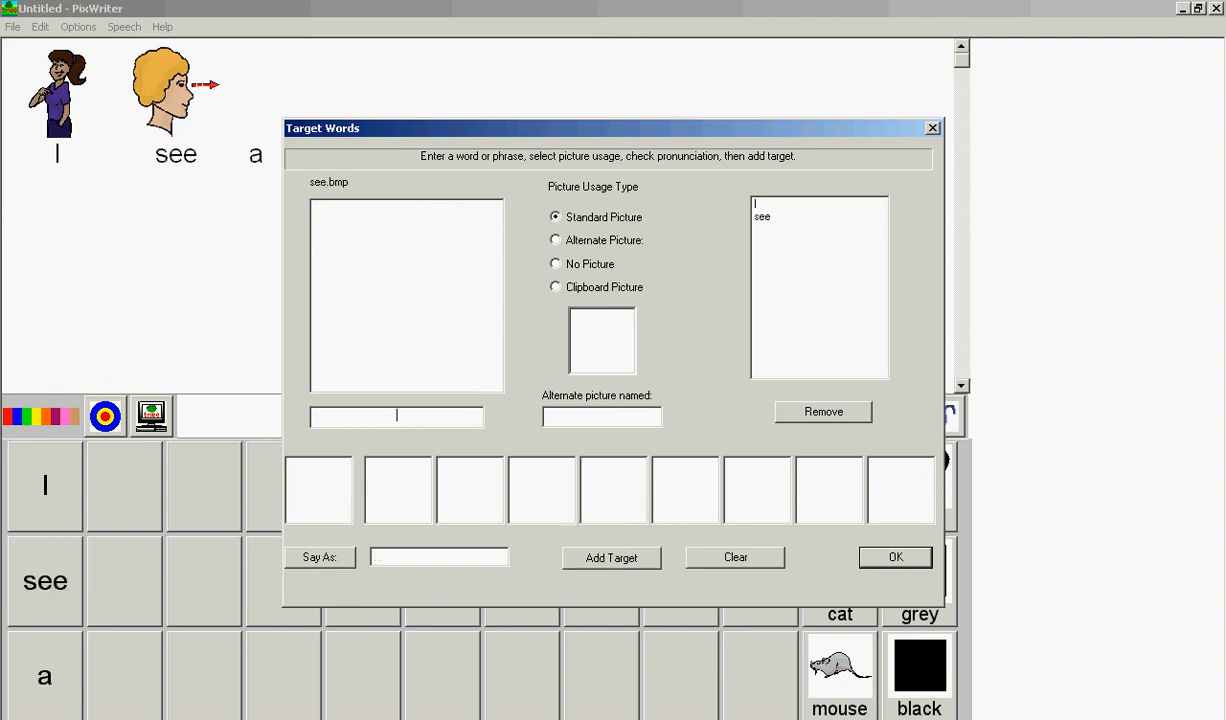
{"action": "left_click", "coordinate": [895, 557]}
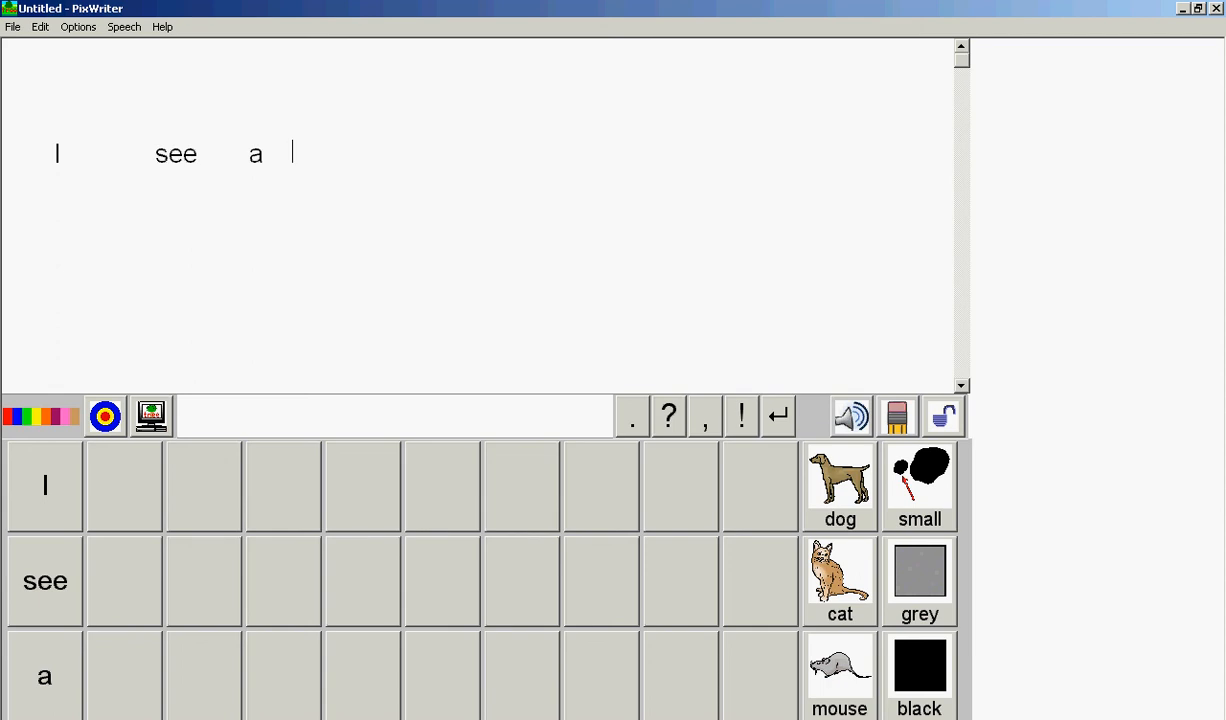
Erase the words "I see a" from the document.
{"action": "left_click", "coordinate": [898, 416]}
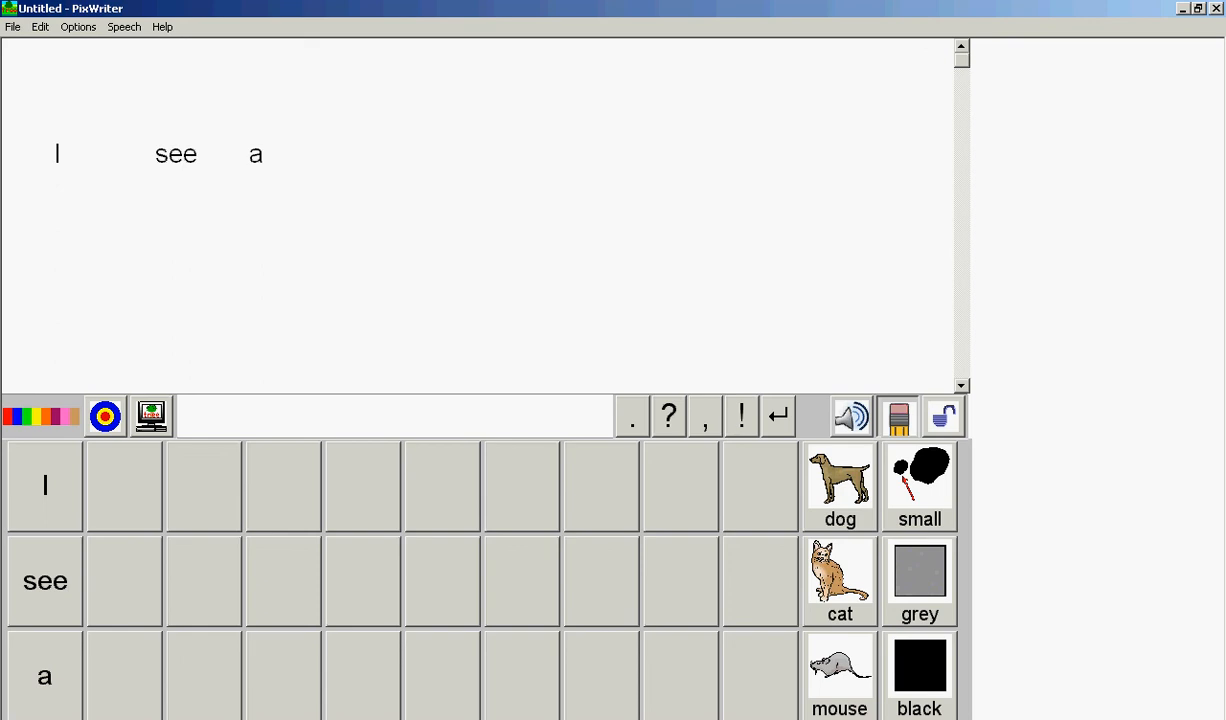
{"action": "left_click", "coordinate": [898, 416]}
{"action": "left_click", "coordinate": [898, 416]}
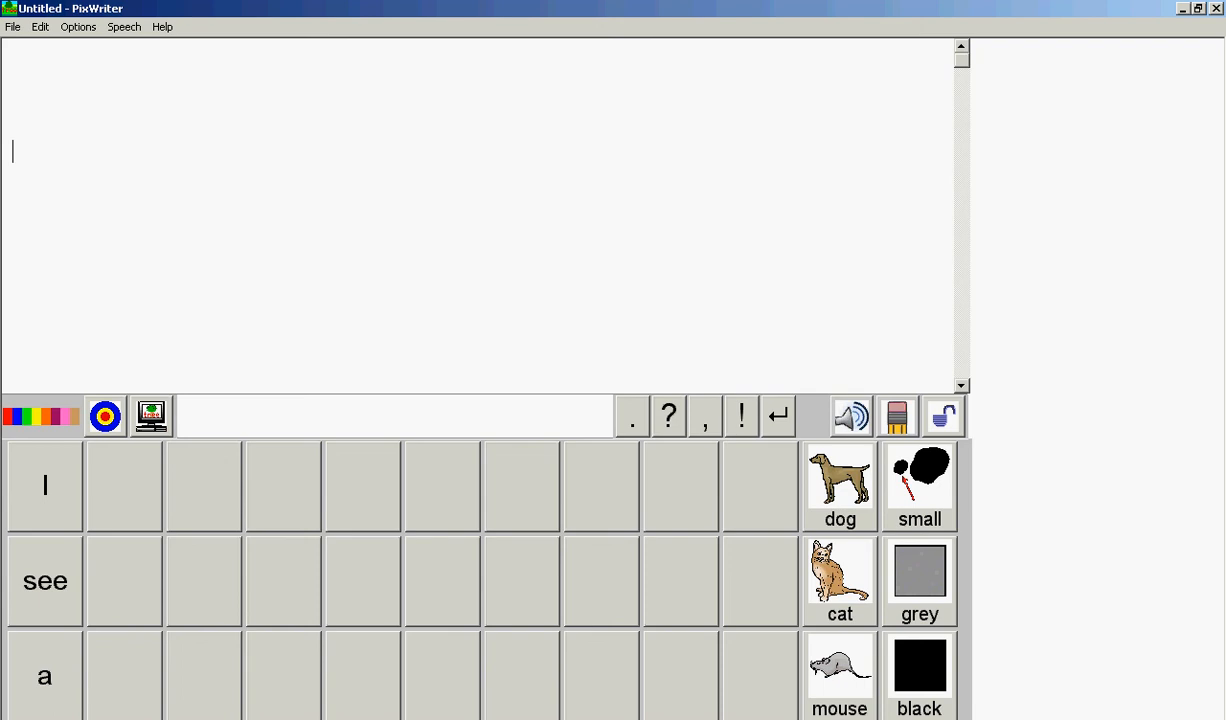
Build the sentence "I see a small black cat." from the word bank, including the period.
{"action": "left_click", "coordinate": [45, 486]}
{"action": "left_click", "coordinate": [45, 581]}
{"action": "left_click", "coordinate": [45, 676]}
{"action": "left_click", "coordinate": [920, 485]}
{"action": "left_click", "coordinate": [920, 675]}
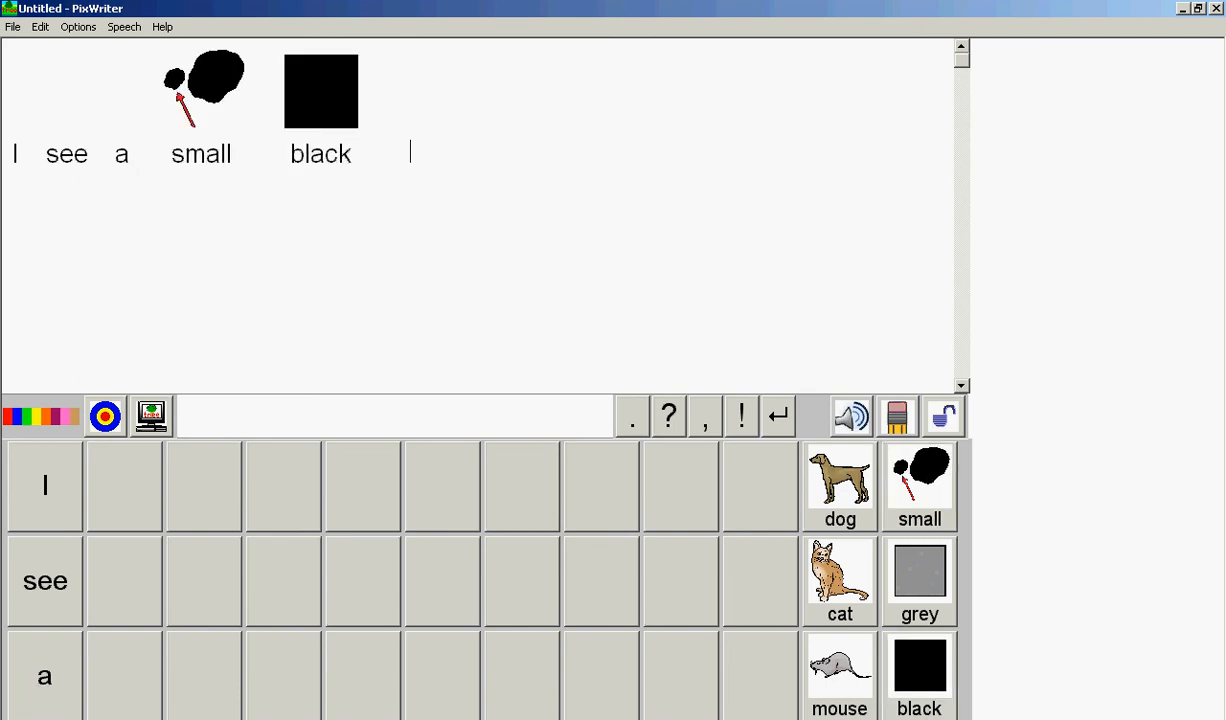
{"action": "left_click", "coordinate": [840, 581]}
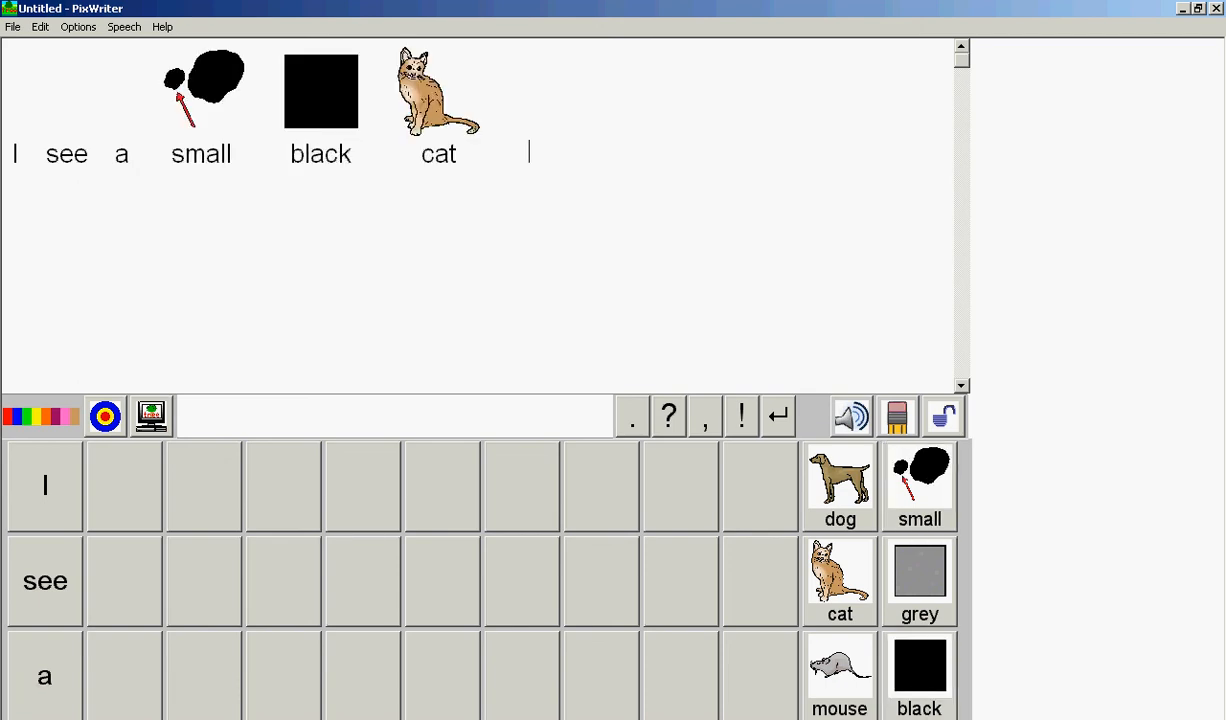
{"action": "left_click", "coordinate": [632, 416]}
Change the speech voice to Microsoft Mary.
{"action": "left_click", "coordinate": [124, 27]}
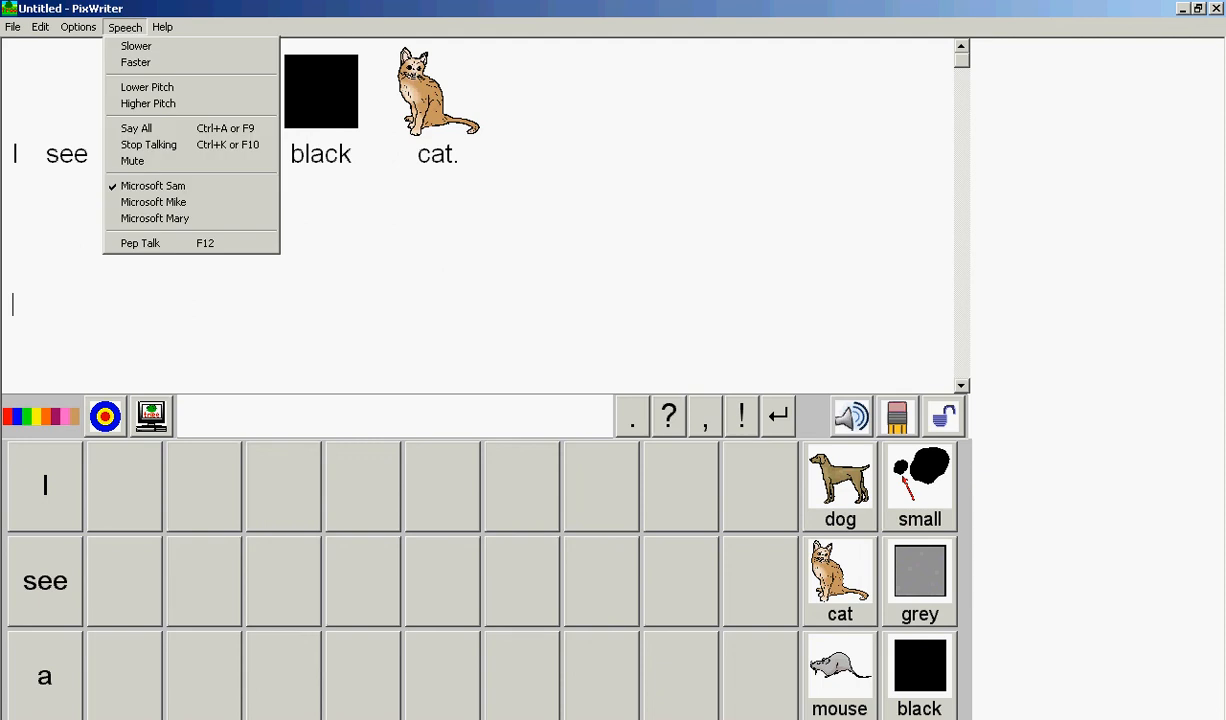
{"action": "left_click", "coordinate": [155, 218]}
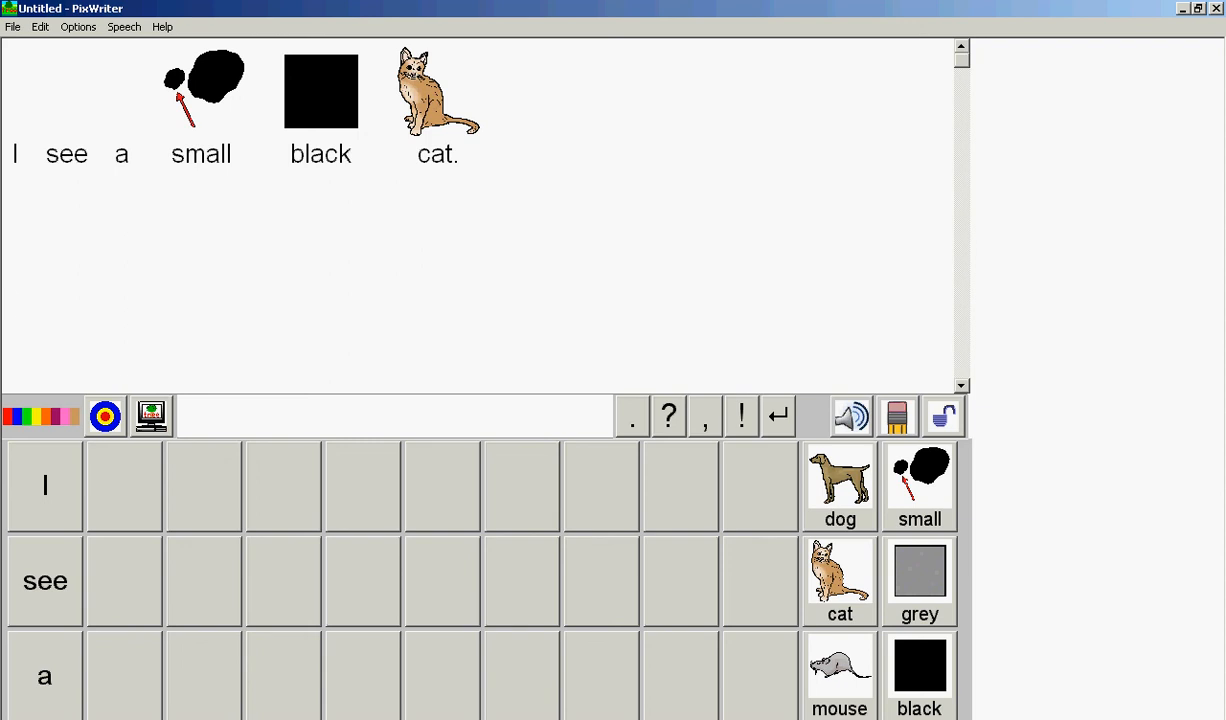
Lock the word bank, dismiss the notice, and unlock the word bank again.
{"action": "left_click", "coordinate": [943, 416]}
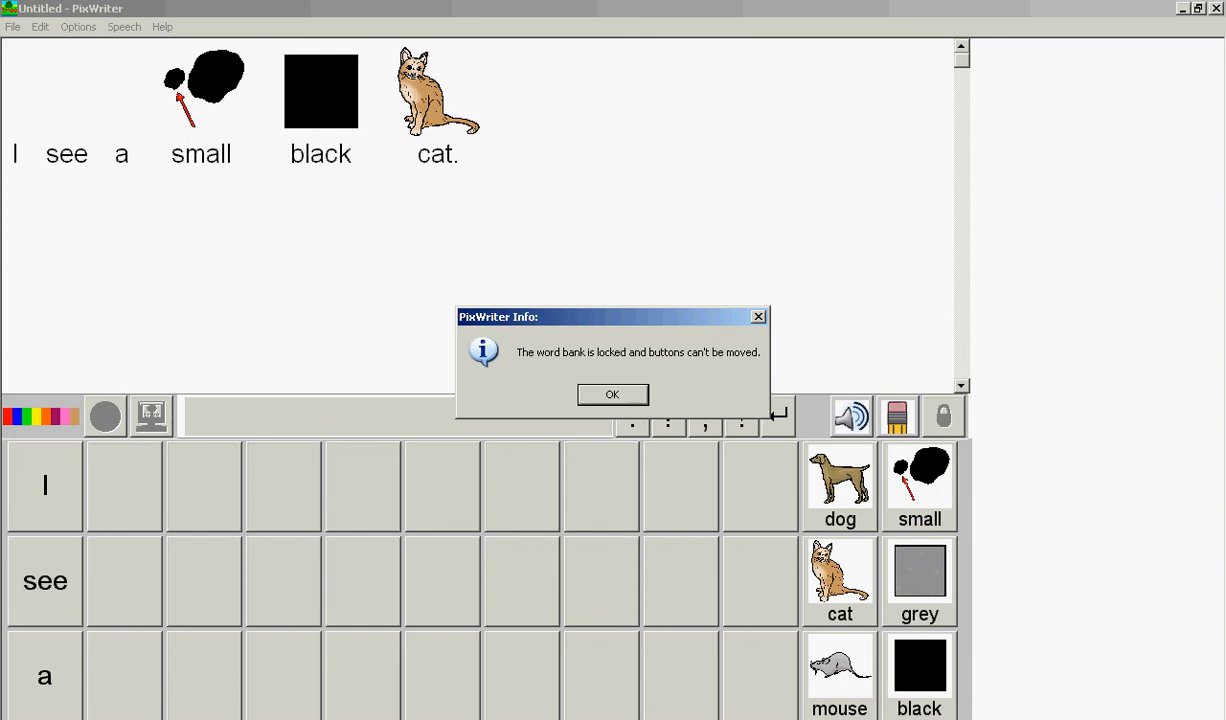
{"action": "key", "text": "Return"}
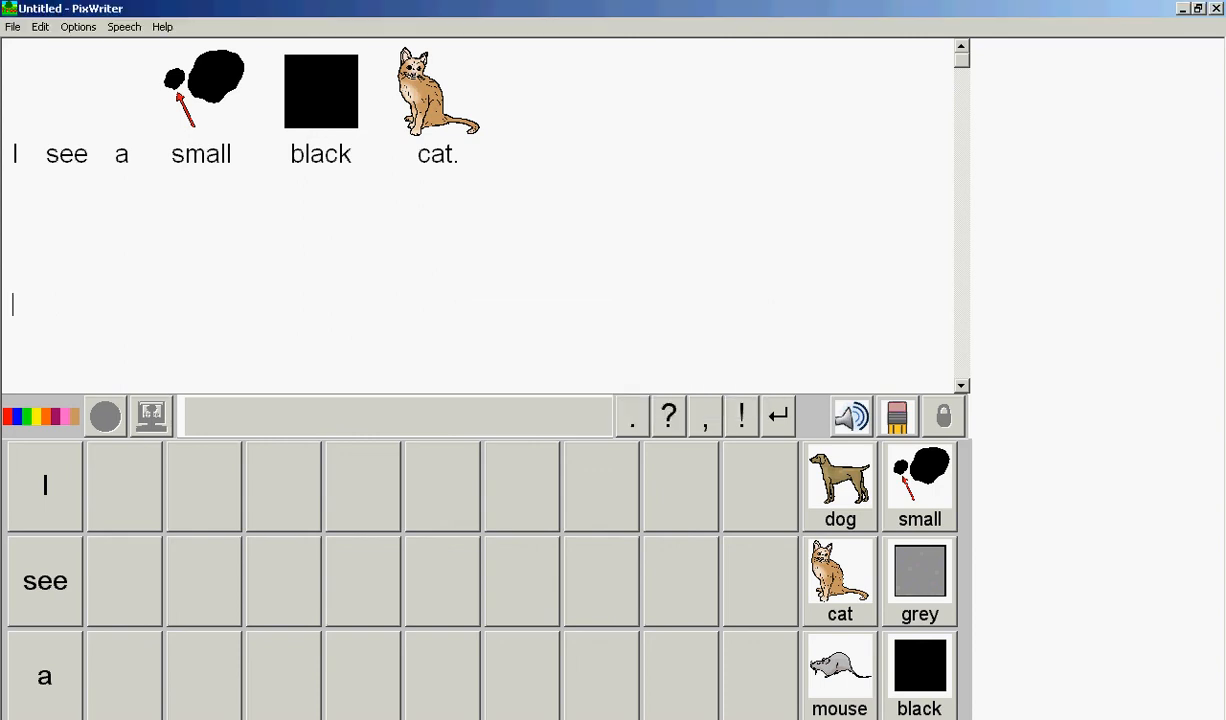
{"action": "left_click", "coordinate": [40, 27]}
{"action": "mouse_move", "coordinate": [78, 27]}
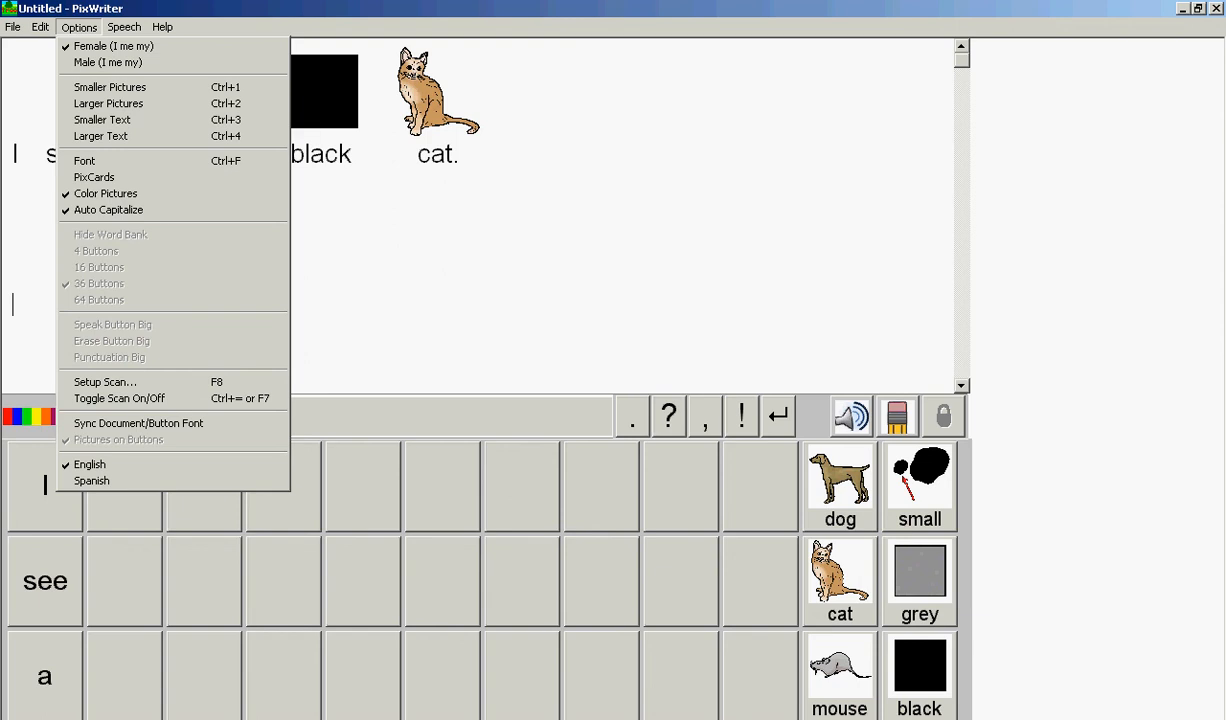
{"action": "mouse_move", "coordinate": [40, 27]}
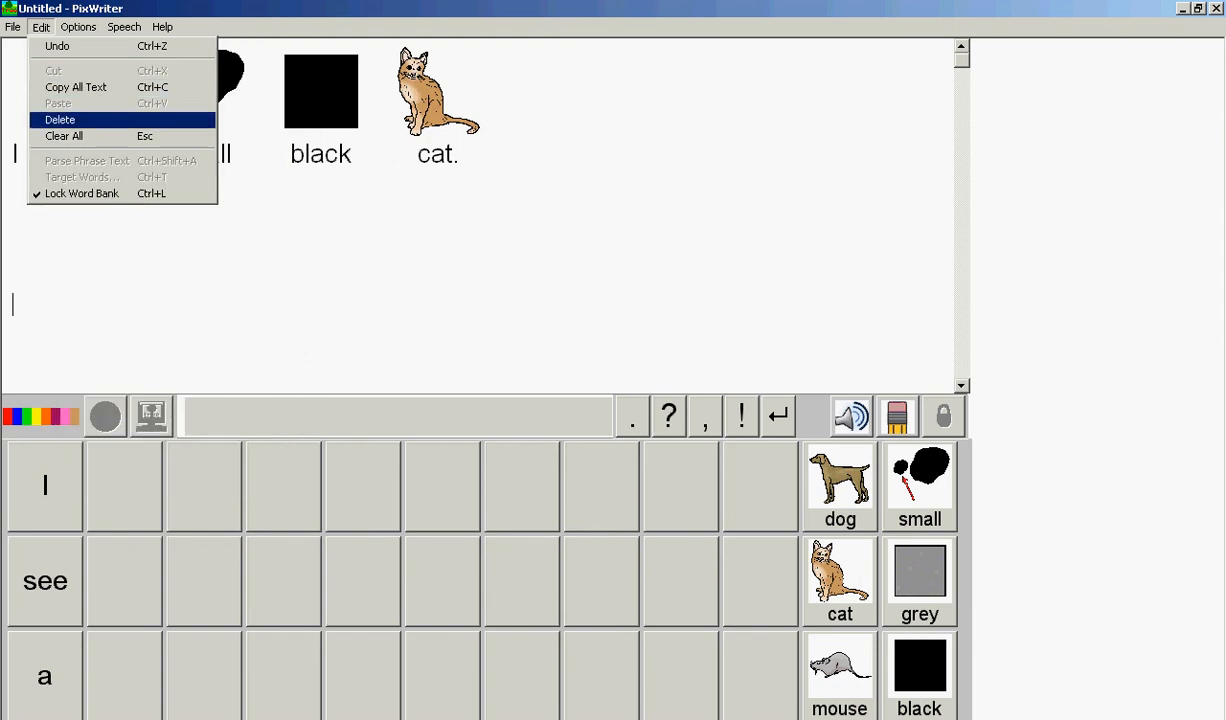
{"action": "left_click", "coordinate": [82, 194]}
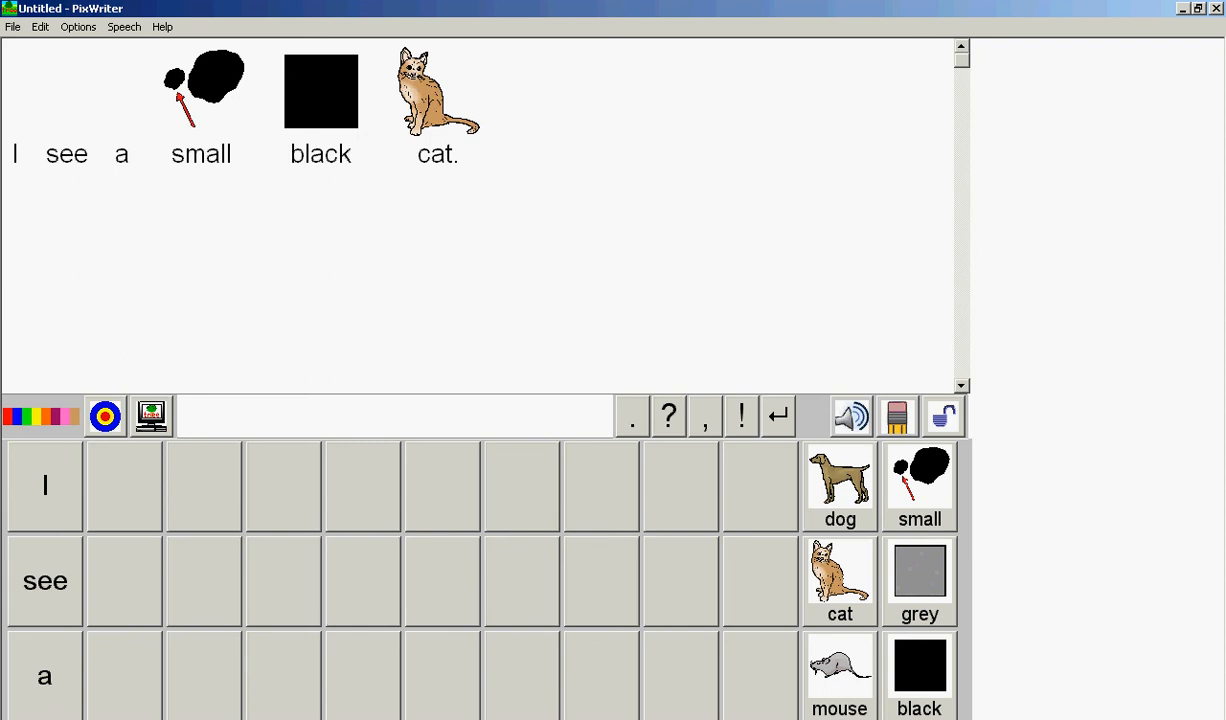
Add the word "and" on the line below the sentence.
{"action": "type", "text": "and"}
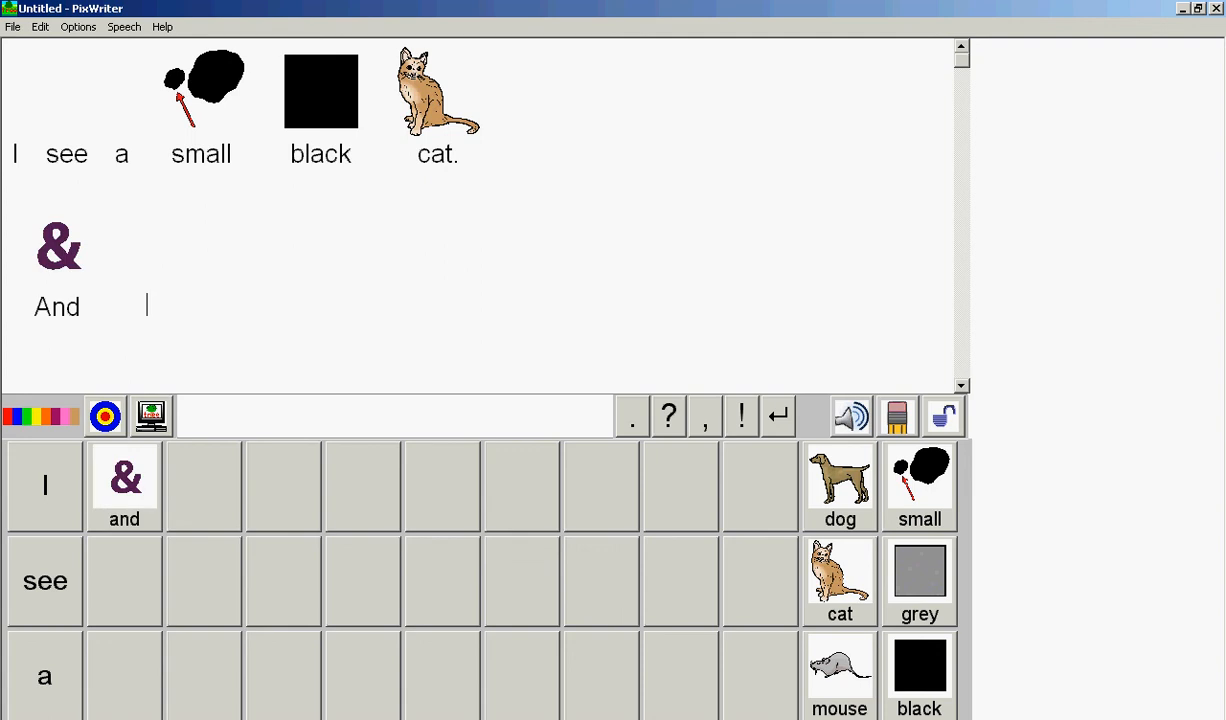